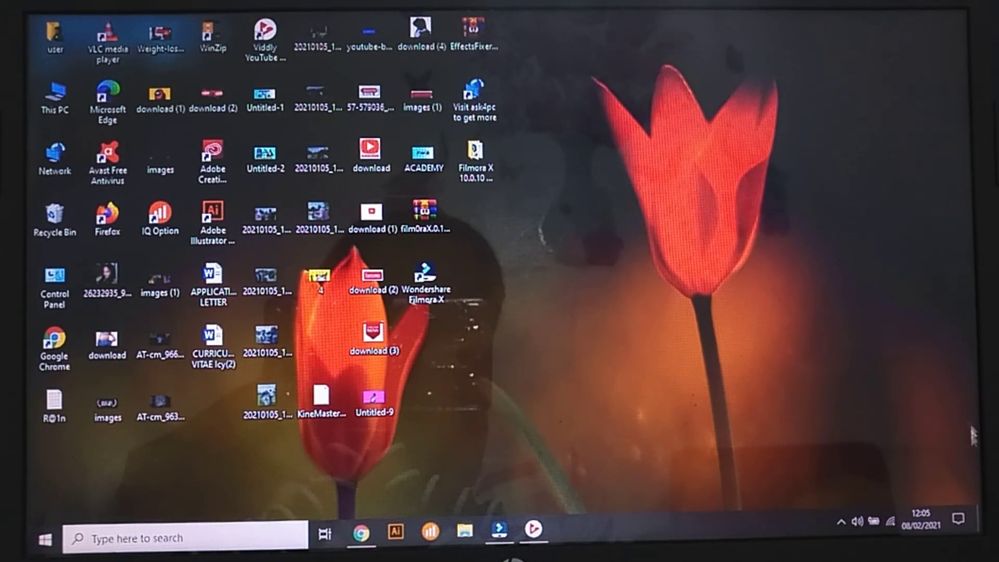
- Open Settings through the Action Center's All settings tile and go to System
left_click(959, 521)
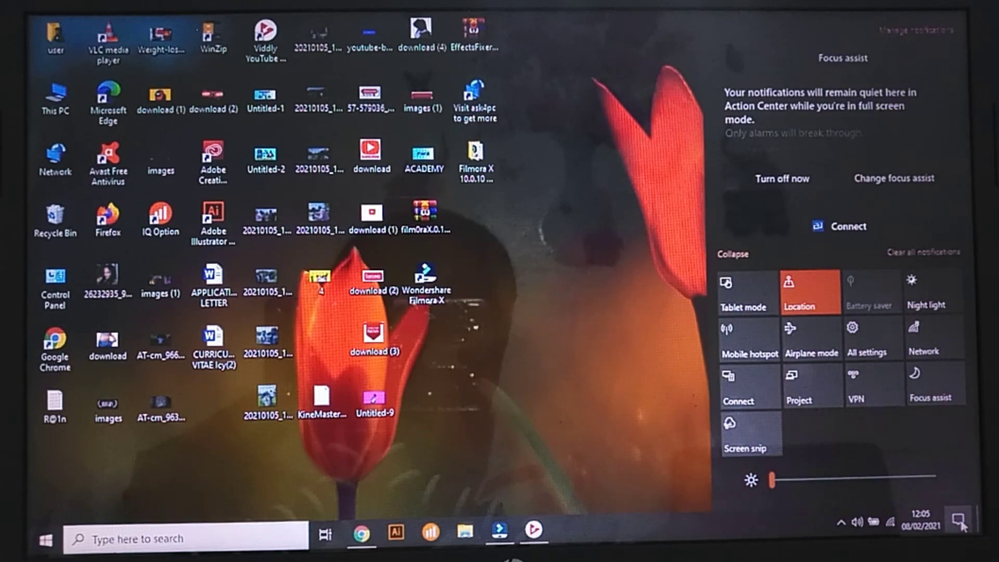
left_click(865, 330)
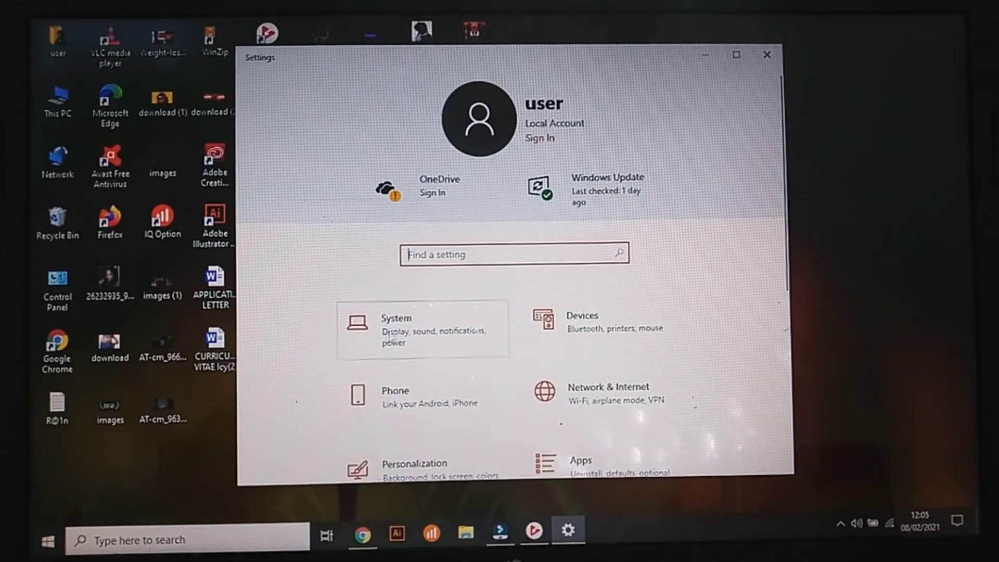
left_click(460, 344)
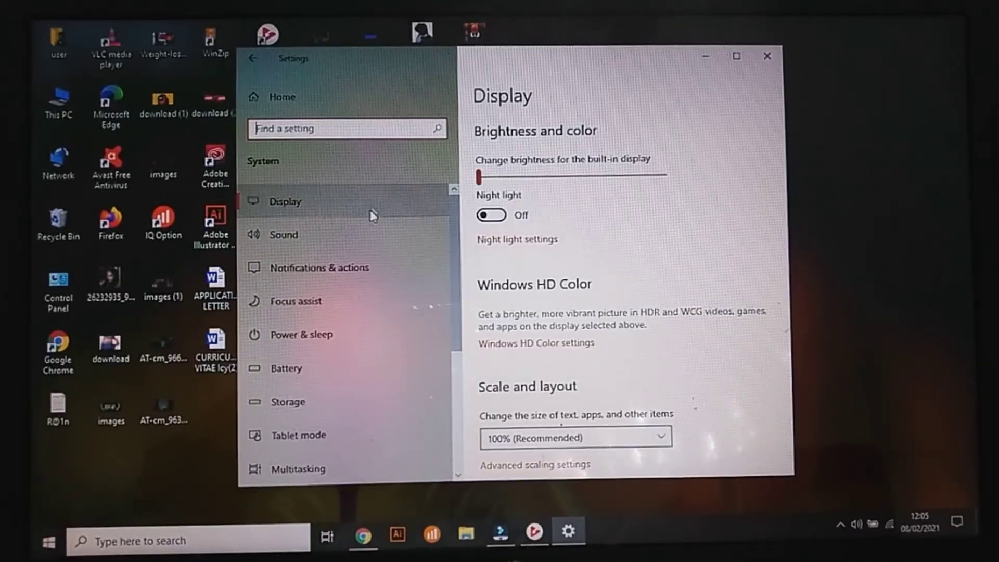
scroll(370, 222, "down", 1)
scroll(365, 238, "down", 1)
scroll(366, 238, "down", 1)
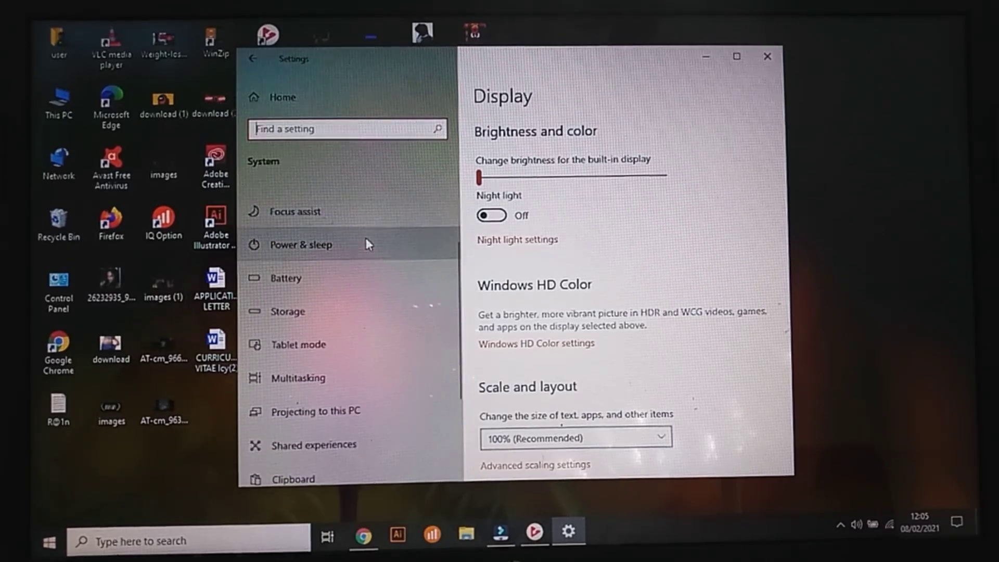
scroll(366, 237, "down", 2)
scroll(366, 238, "down", 2)
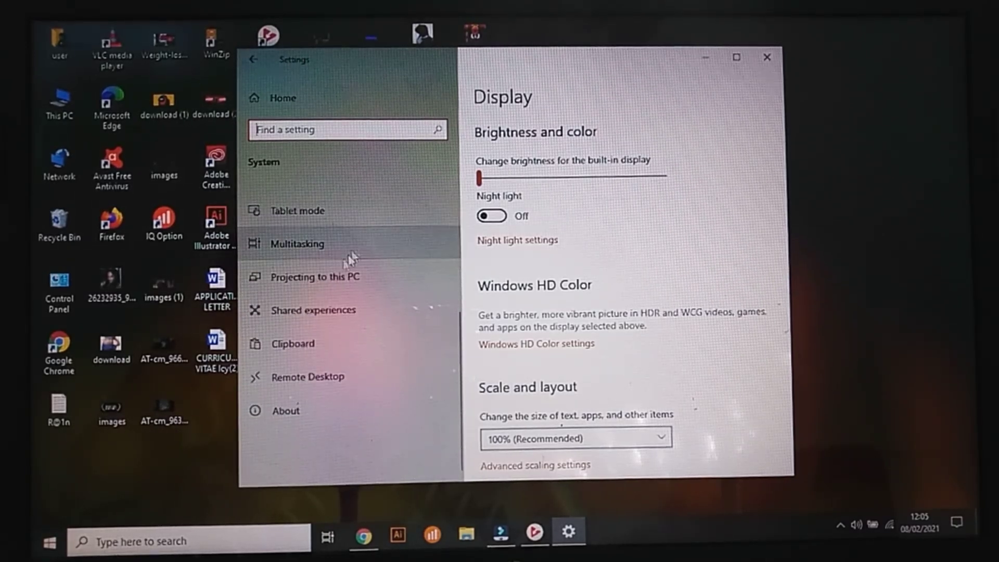
- Go to the Projecting to this PC page in System settings
left_click(338, 287)
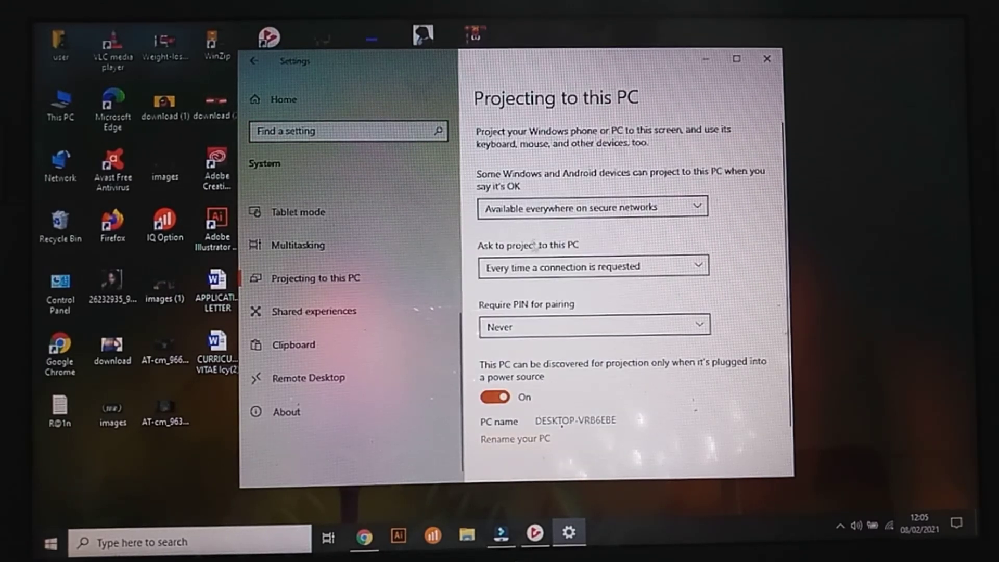
- Set projection to Available everywhere, ask First time only, then close Settings
left_click(586, 211)
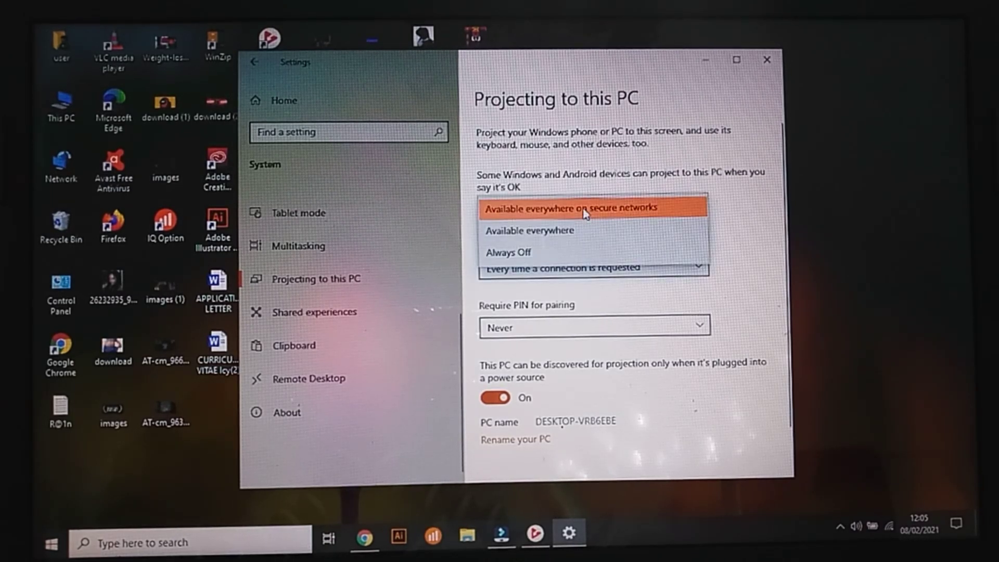
left_click(529, 232)
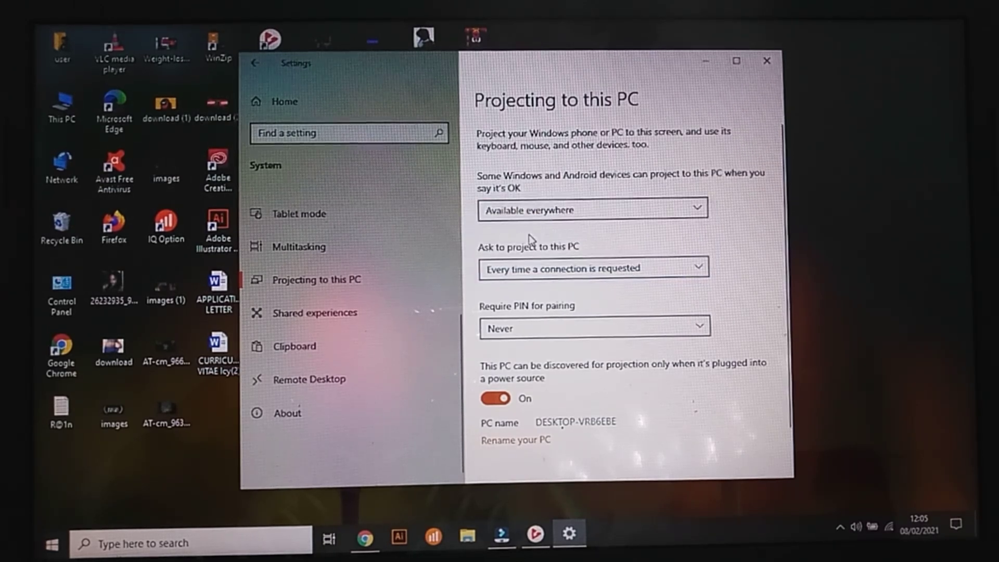
left_click(537, 274)
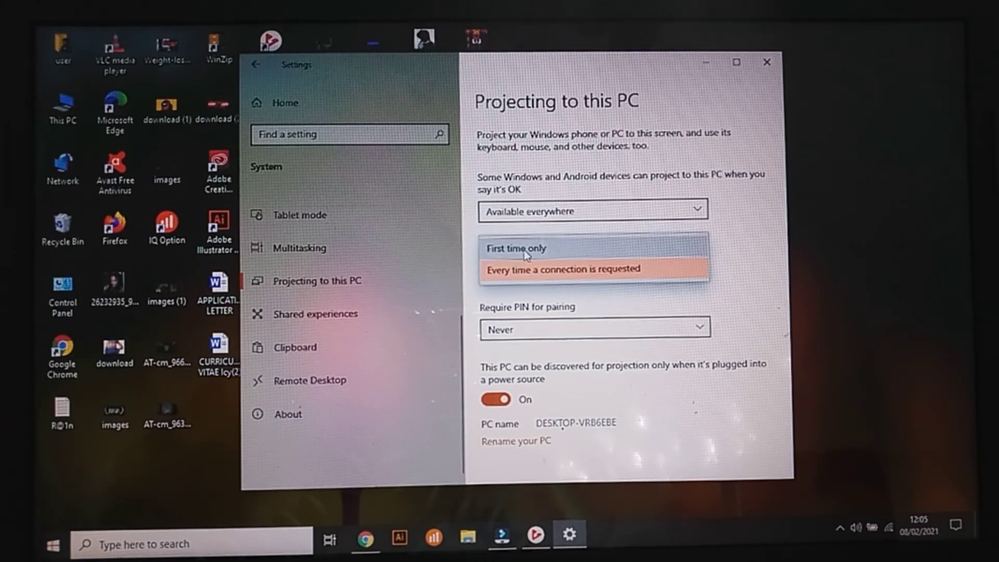
left_click(533, 253)
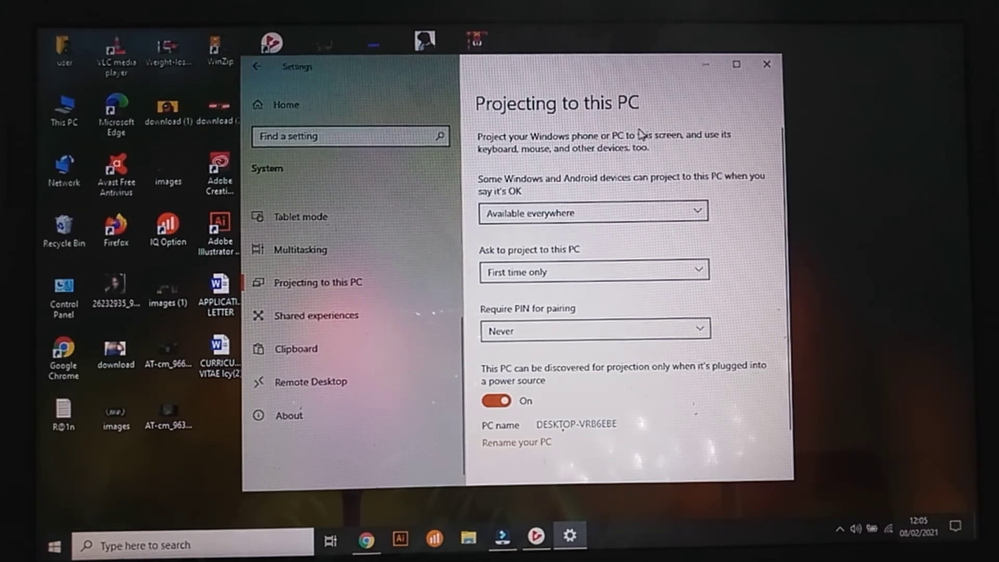
left_click(768, 71)
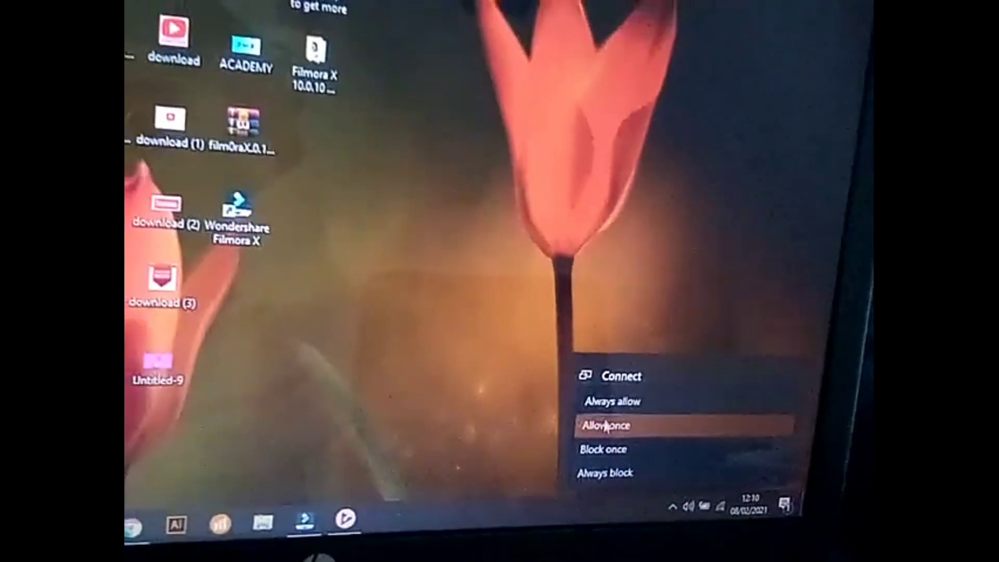
- Choose Allow once for Lucia 123's projection request in the Connect prompt
left_click(607, 426)
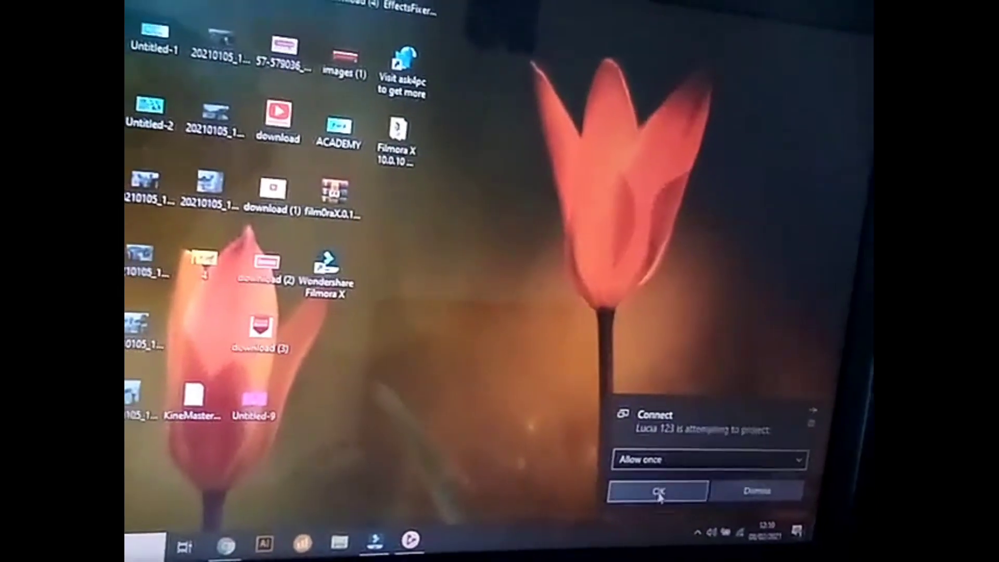